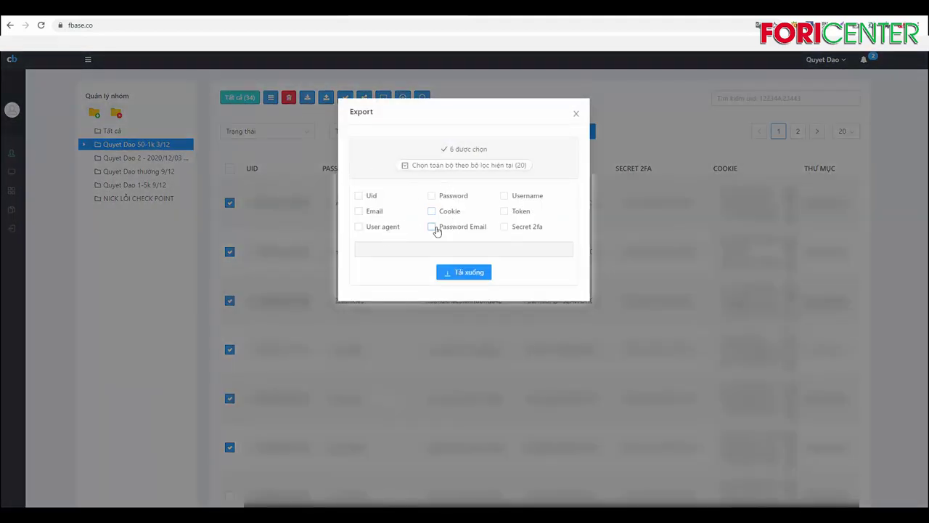
- Close the Export dialog and uncheck accounts 2 through 6, keeping only the first account selected
{"action": "left_click", "coordinate": [577, 114]}
{"action": "left_click", "coordinate": [229, 251]}
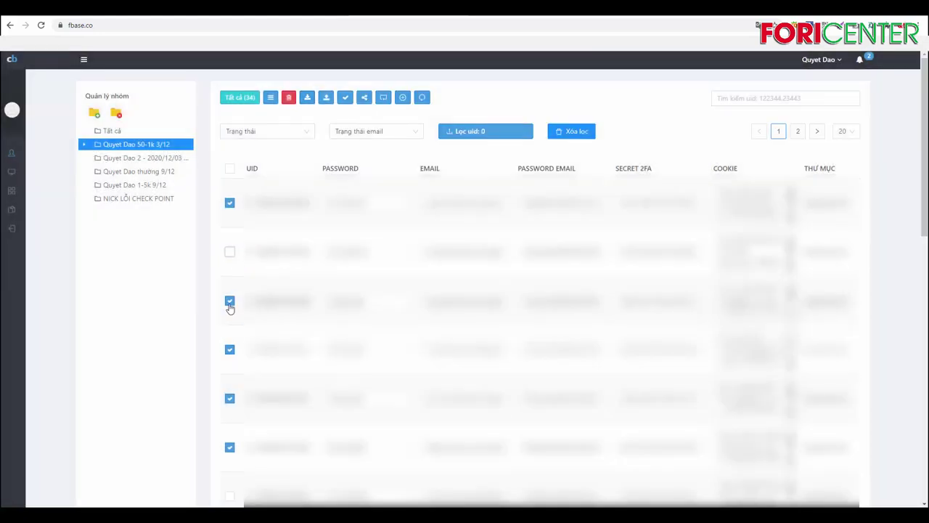
{"action": "left_click", "coordinate": [229, 302]}
{"action": "left_click", "coordinate": [229, 350]}
{"action": "left_click", "coordinate": [230, 399]}
{"action": "left_click", "coordinate": [230, 450]}
- Open the export options and tick the Uid, Password, Cookie, Email and Password Email fields
{"action": "left_click", "coordinate": [307, 96]}
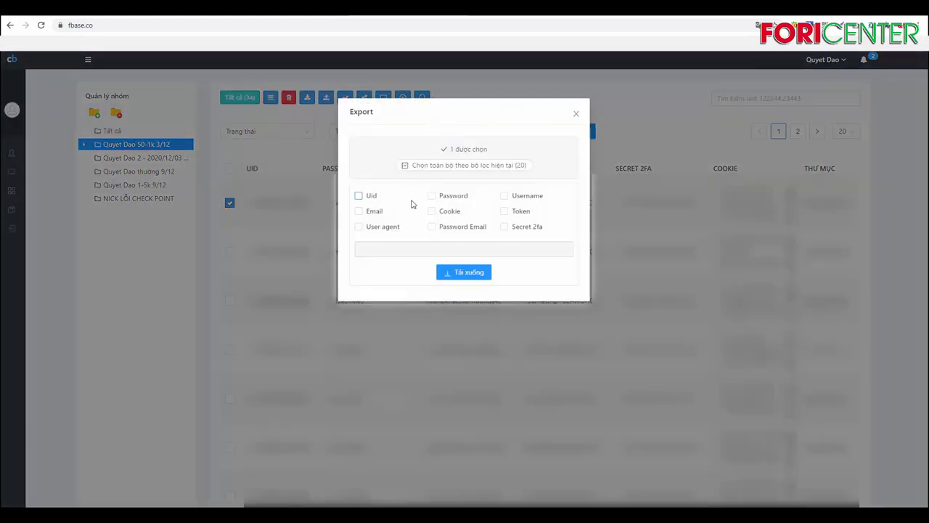
{"action": "left_click", "coordinate": [363, 198]}
{"action": "left_click", "coordinate": [444, 201]}
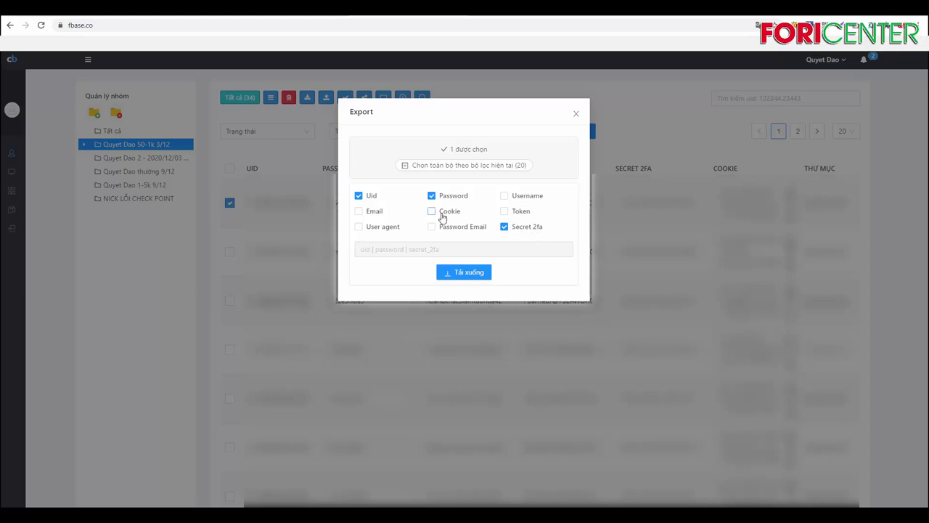
{"action": "left_click", "coordinate": [442, 215]}
{"action": "left_click", "coordinate": [377, 211]}
{"action": "left_click", "coordinate": [442, 227]}
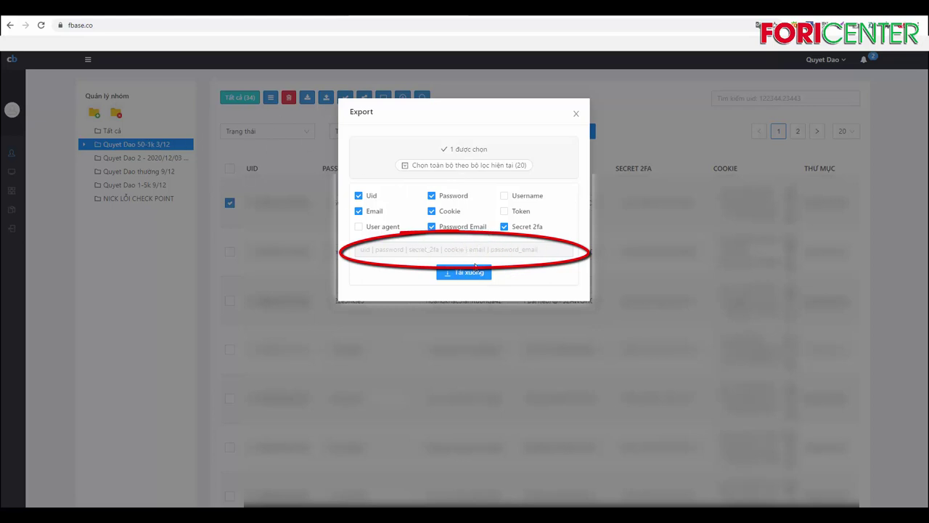
- Download the export as test.txt into RELAX (D:) > BÁN NICK, then open the saved file
{"action": "left_click", "coordinate": [486, 274]}
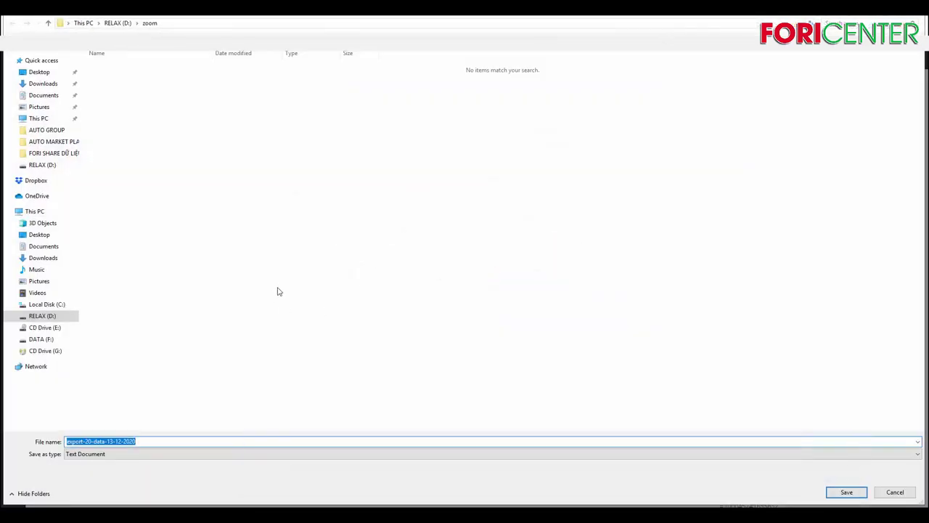
{"action": "left_click", "coordinate": [118, 22]}
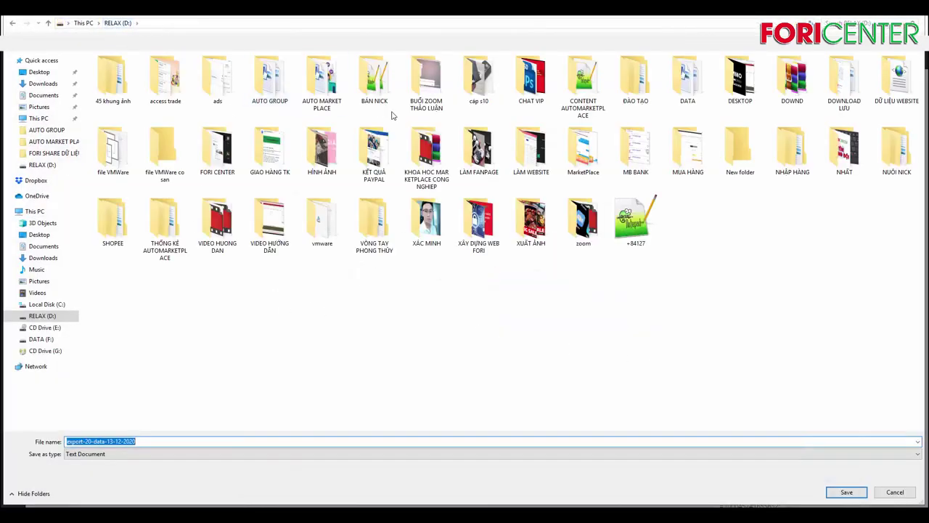
{"action": "double_click", "coordinate": [374, 78]}
{"action": "left_click", "coordinate": [173, 440]}
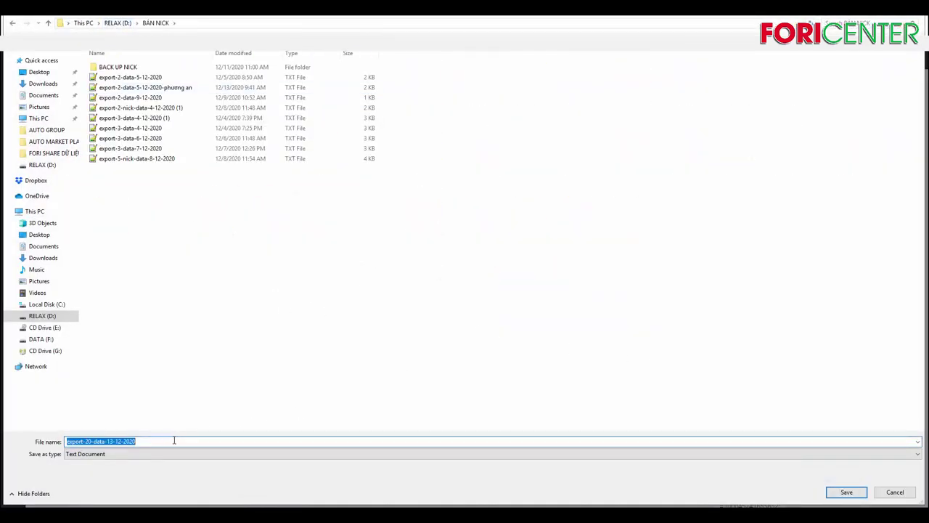
{"action": "left_click", "coordinate": [174, 441]}
{"action": "key", "text": "ctrl+a"}
{"action": "type", "text": "test"}
{"action": "key", "text": "Return"}
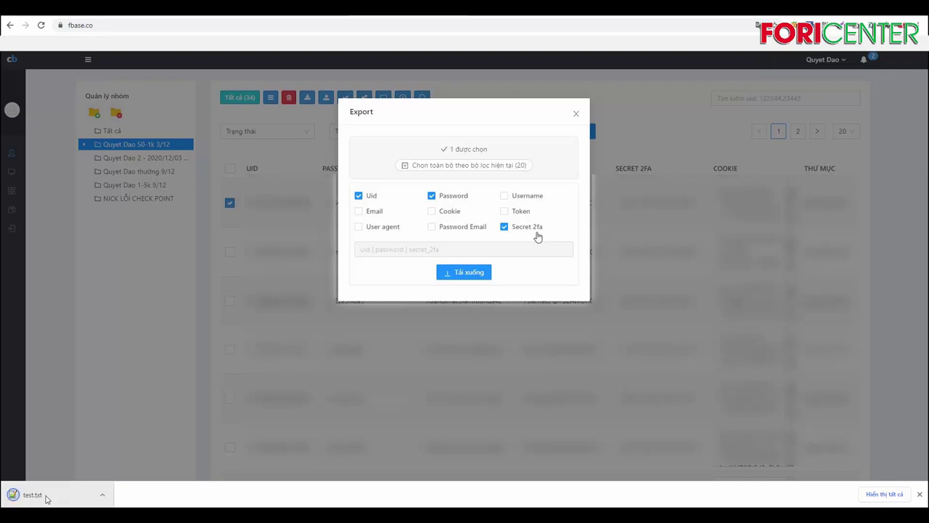
{"action": "left_click", "coordinate": [67, 494]}
{"action": "left_click", "coordinate": [72, 493]}
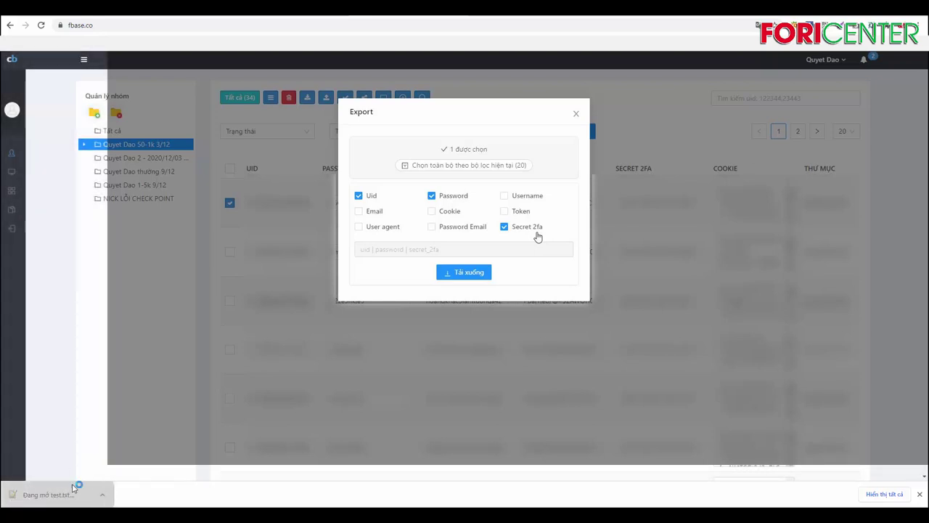
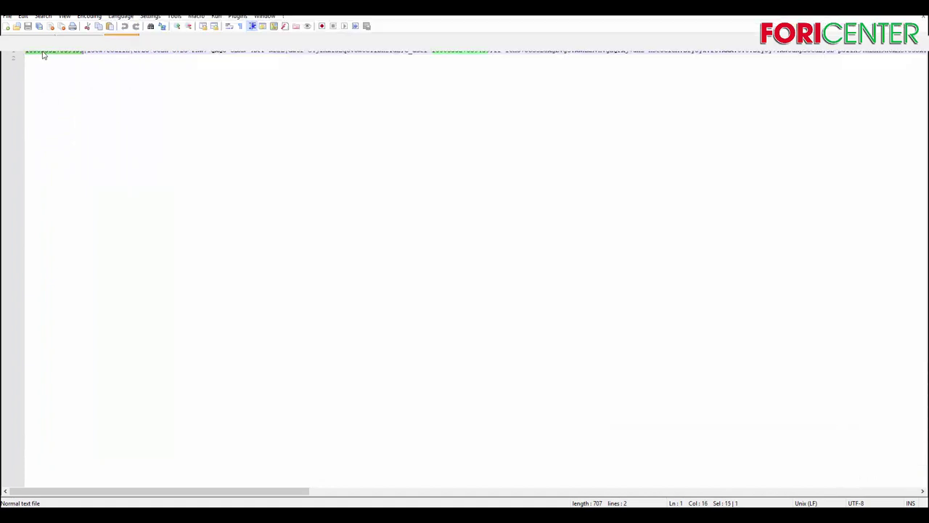
- Select all of test.txt, then select a 13-character field and an 89-character stretch, and scroll to the line's end
{"action": "key", "text": "ctrl+a"}
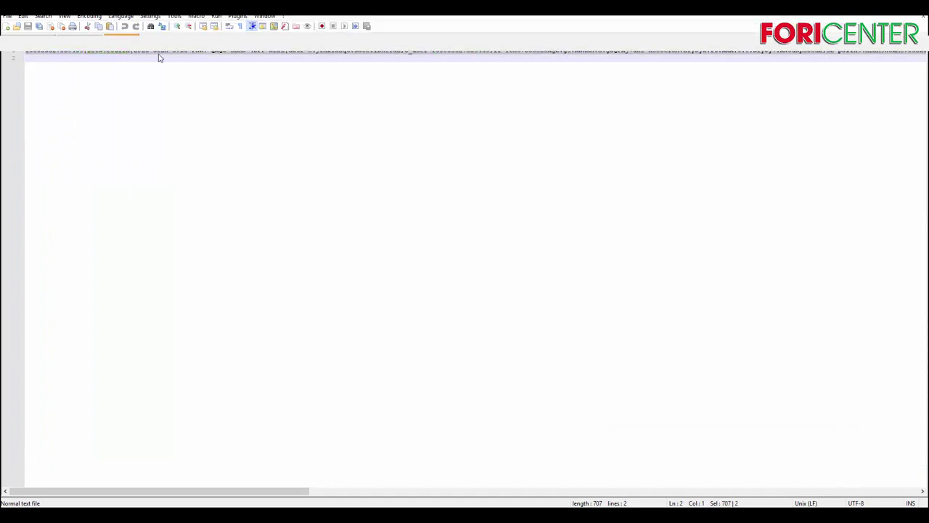
{"action": "left_click_drag", "start_coordinate": [139, 52], "coordinate": [212, 55]}
{"action": "left_click_drag", "start_coordinate": [291, 54], "coordinate": [653, 52]}
{"action": "left_click_drag", "start_coordinate": [297, 490], "coordinate": [925, 465]}
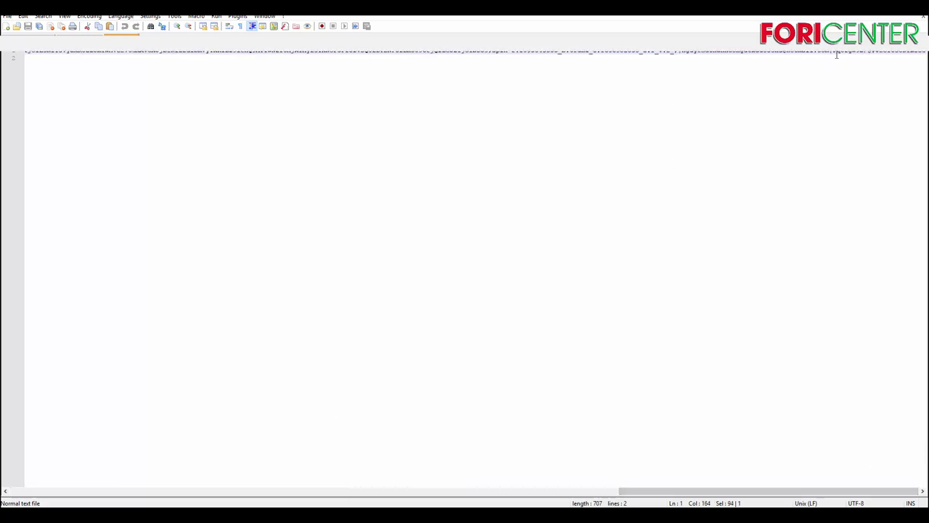
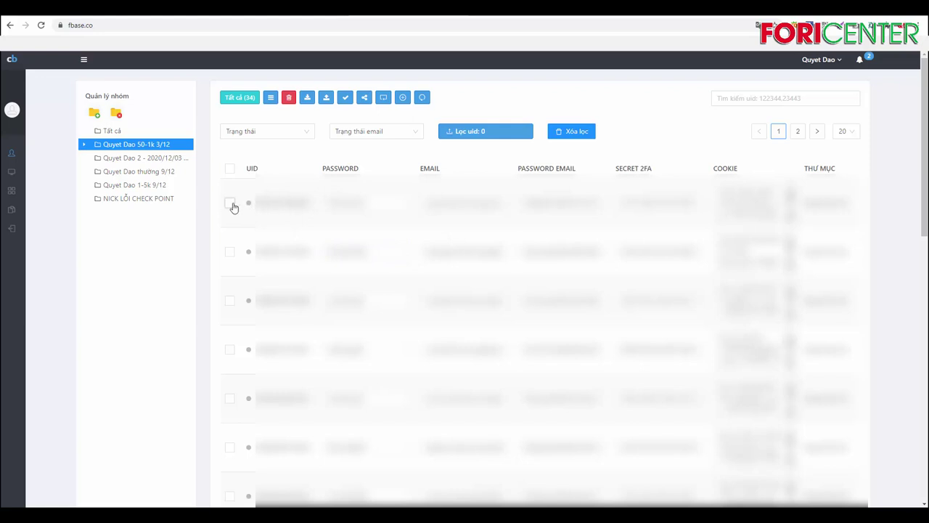
{"action": "left_click", "coordinate": [229, 204]}
{"action": "left_click", "coordinate": [94, 112]}
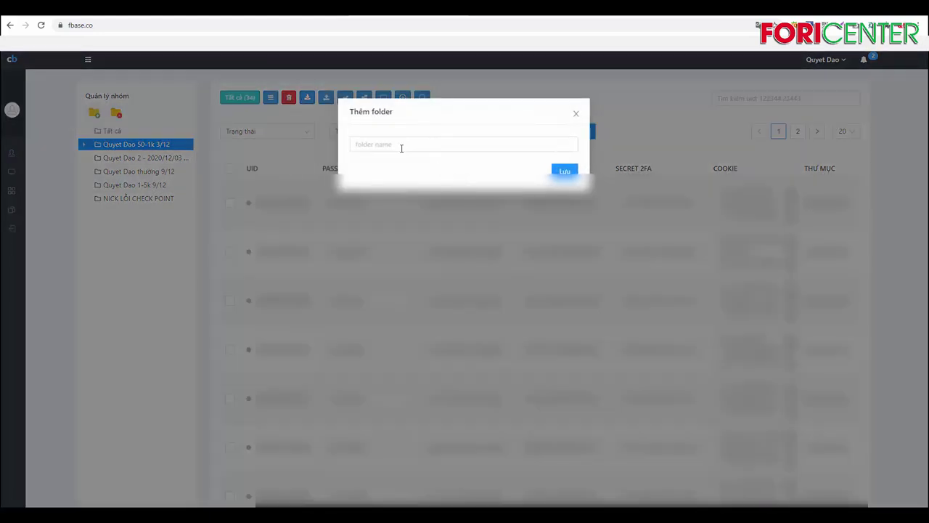
{"action": "left_click", "coordinate": [394, 143]}
{"action": "type", "text": "ĐÃ "}
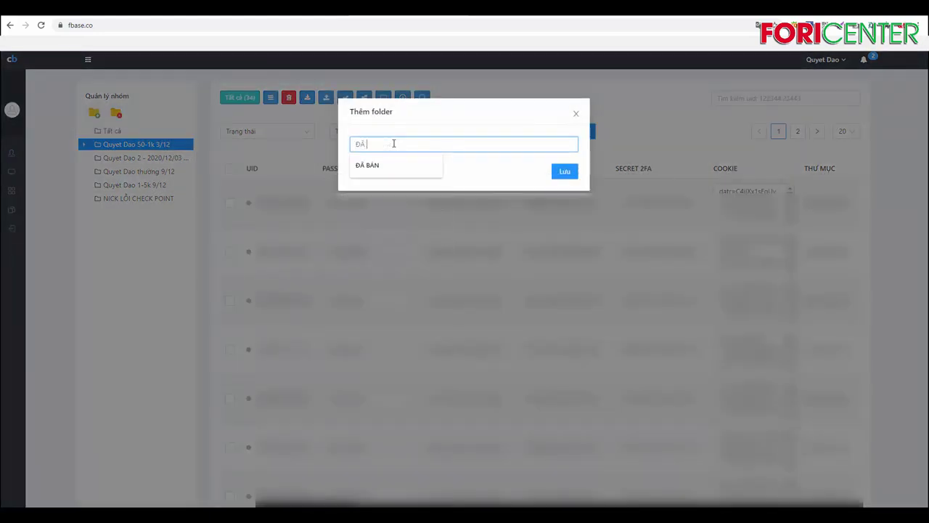
{"action": "type", "text": "BÁN 1"}
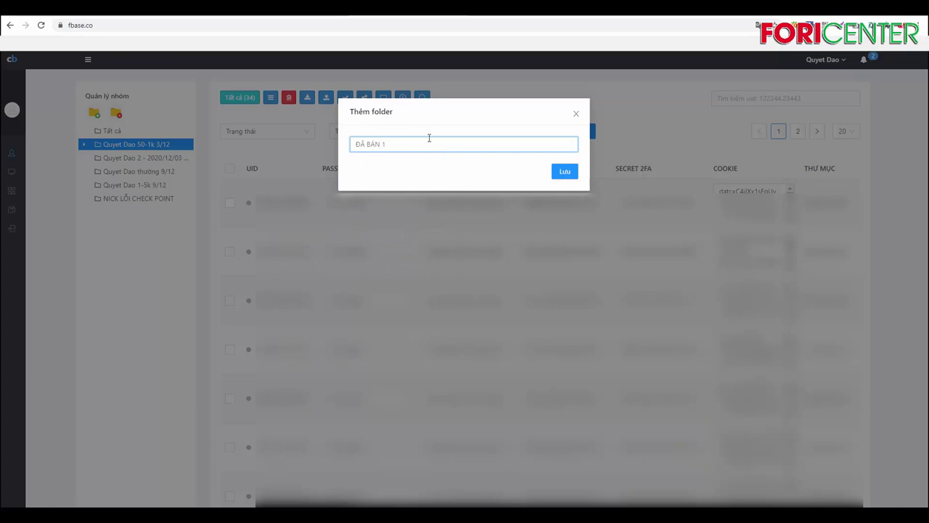
{"action": "left_click", "coordinate": [560, 174]}
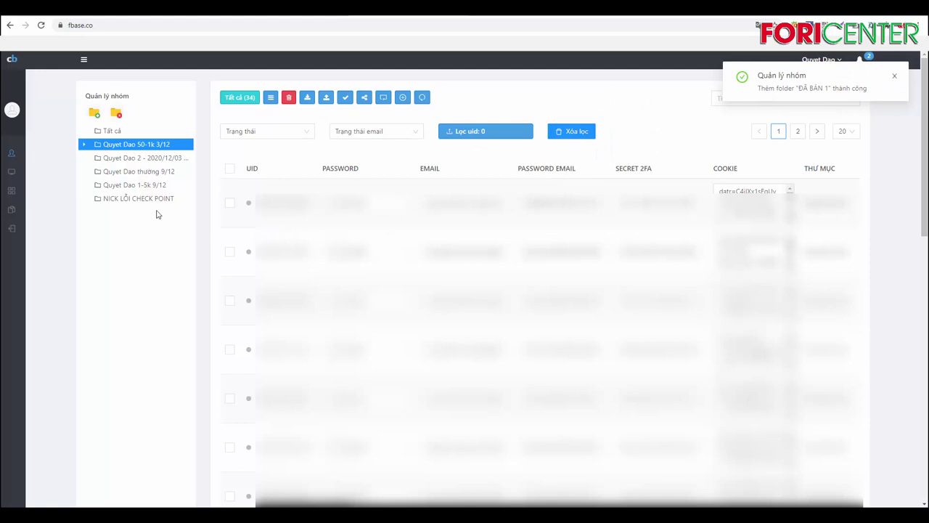
{"action": "left_click", "coordinate": [84, 145]}
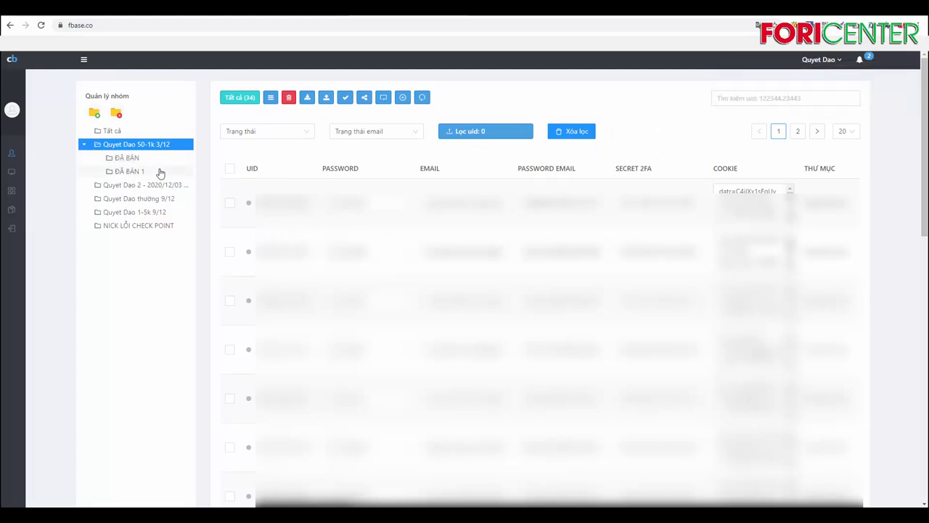
- With Tất cả selected, create a new folder named 'ĐÃ BÁN 2'
{"action": "left_click", "coordinate": [110, 132]}
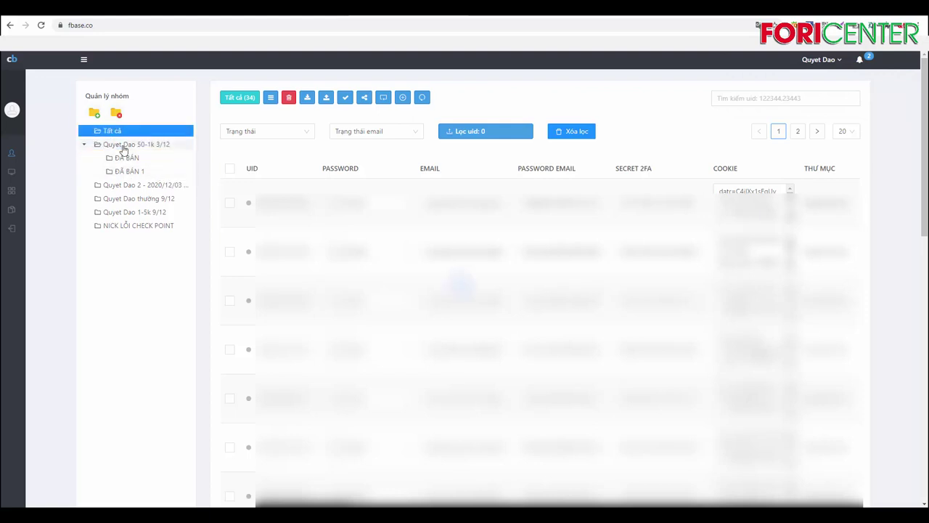
{"action": "left_click", "coordinate": [93, 112]}
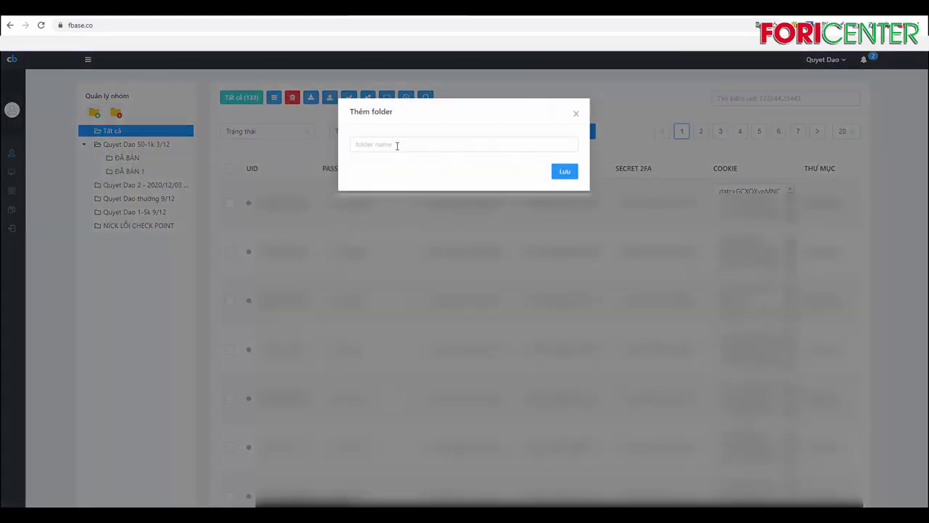
{"action": "left_click", "coordinate": [397, 145]}
{"action": "type", "text": "ĐÃ BÁN 2"}
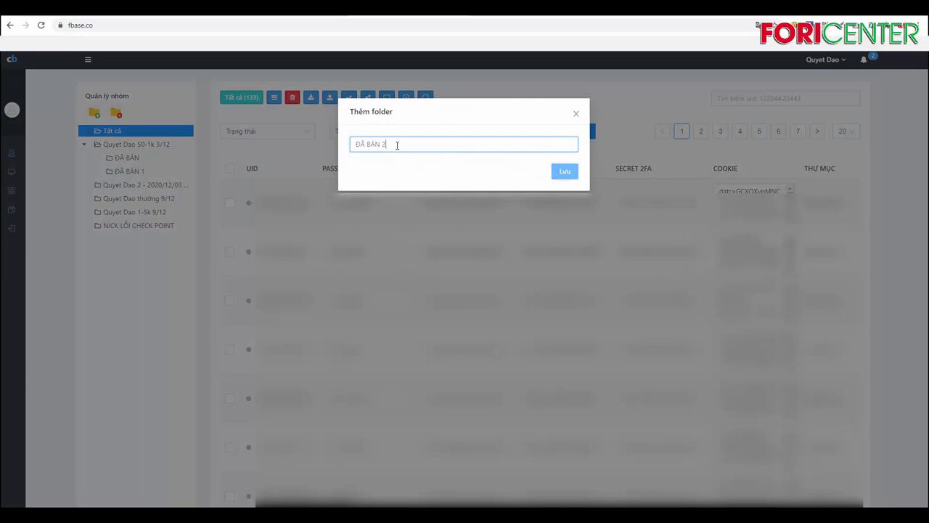
{"action": "key", "text": "Return"}
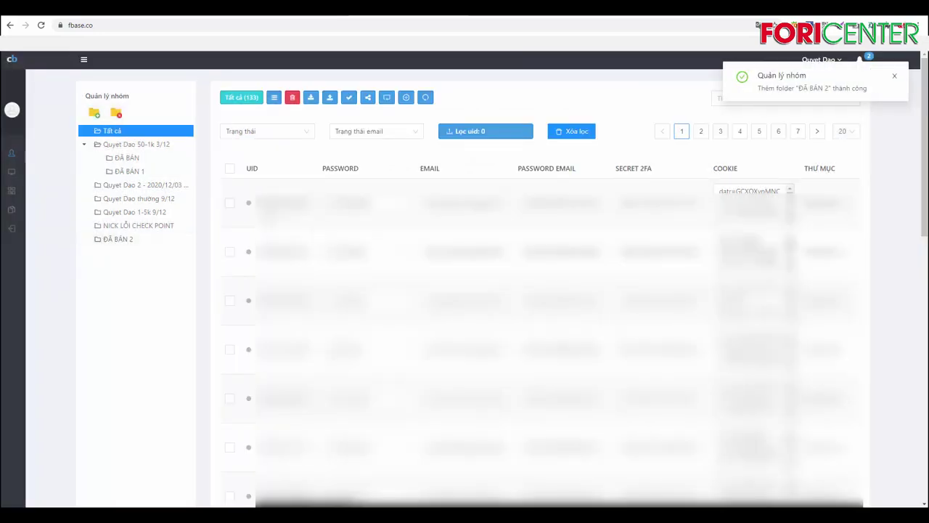
- Move the first account into ĐÃ BÁN 2 with Move data selected, then open that folder
{"action": "left_click", "coordinate": [229, 205]}
{"action": "right_click", "coordinate": [251, 209]}
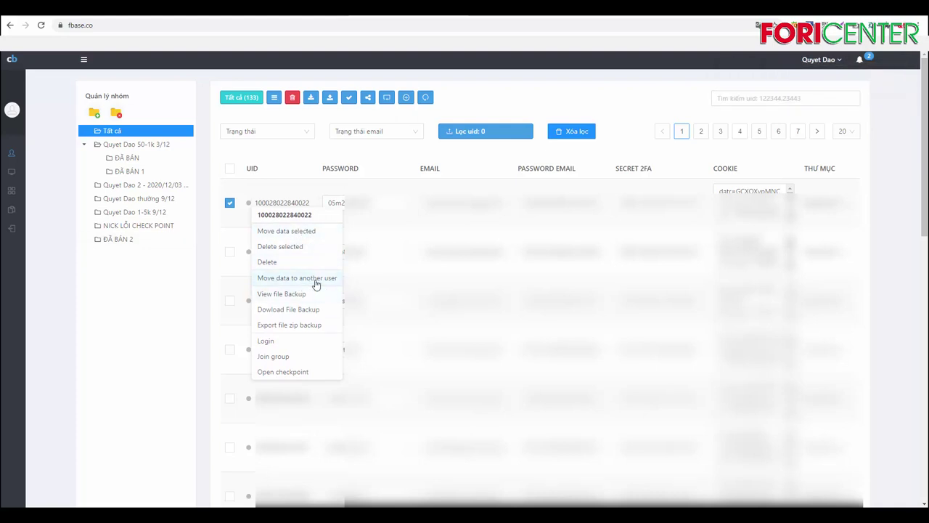
{"action": "left_click", "coordinate": [313, 232]}
{"action": "left_click", "coordinate": [357, 162]}
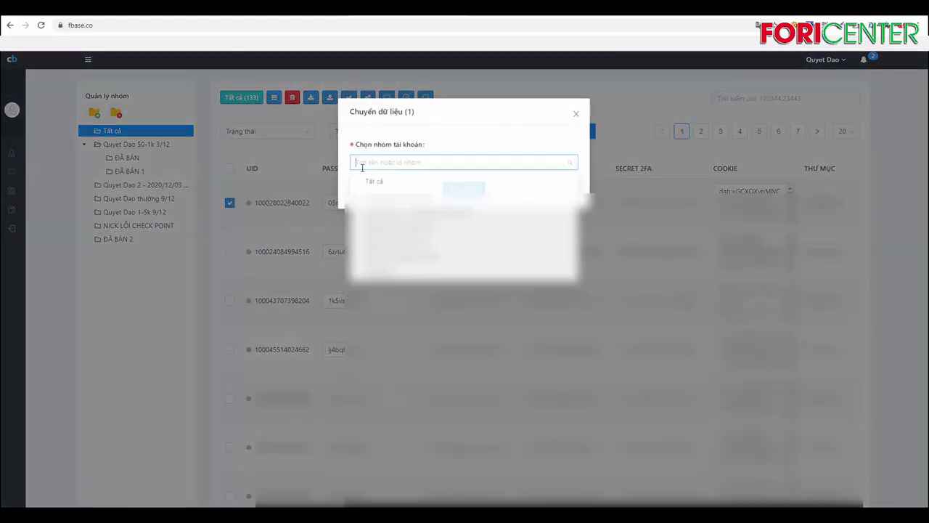
{"action": "left_click", "coordinate": [384, 277]}
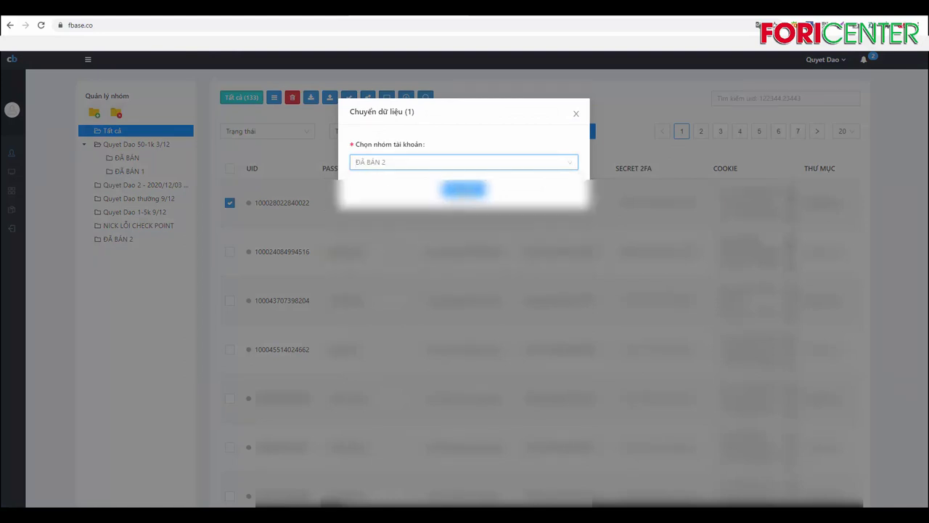
{"action": "left_click", "coordinate": [464, 193]}
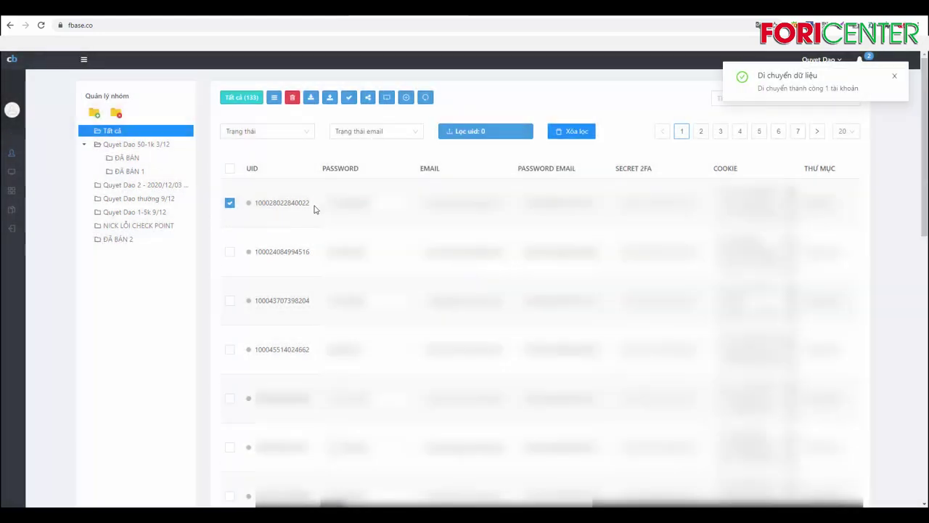
{"action": "left_click", "coordinate": [119, 243]}
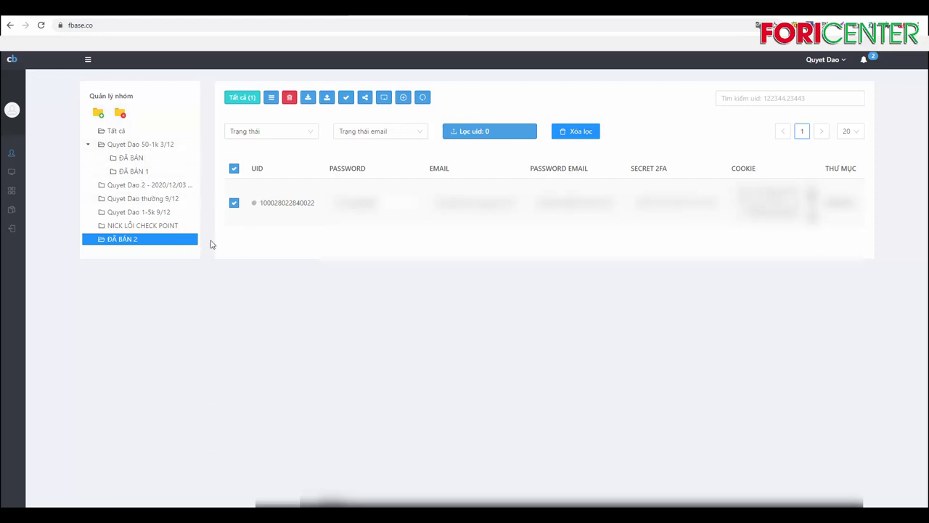
{"action": "left_click", "coordinate": [161, 145]}
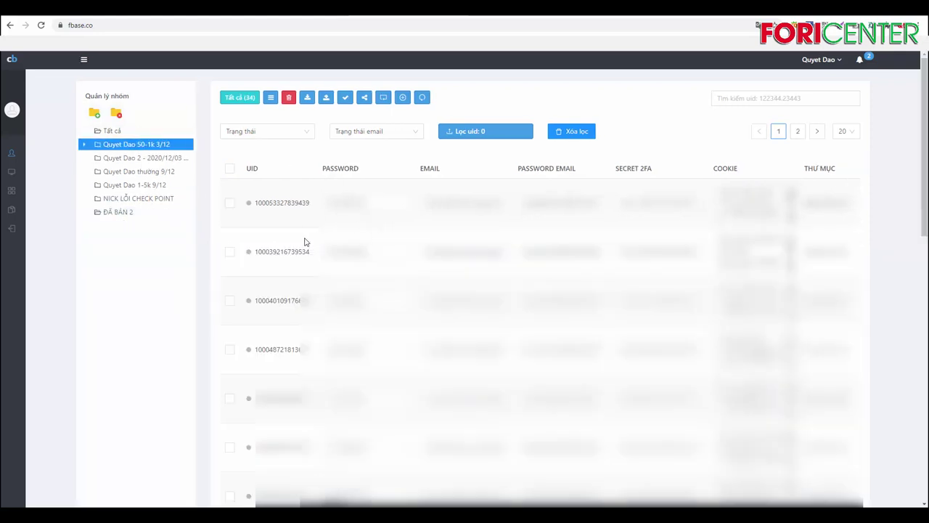
{"action": "left_click", "coordinate": [104, 213]}
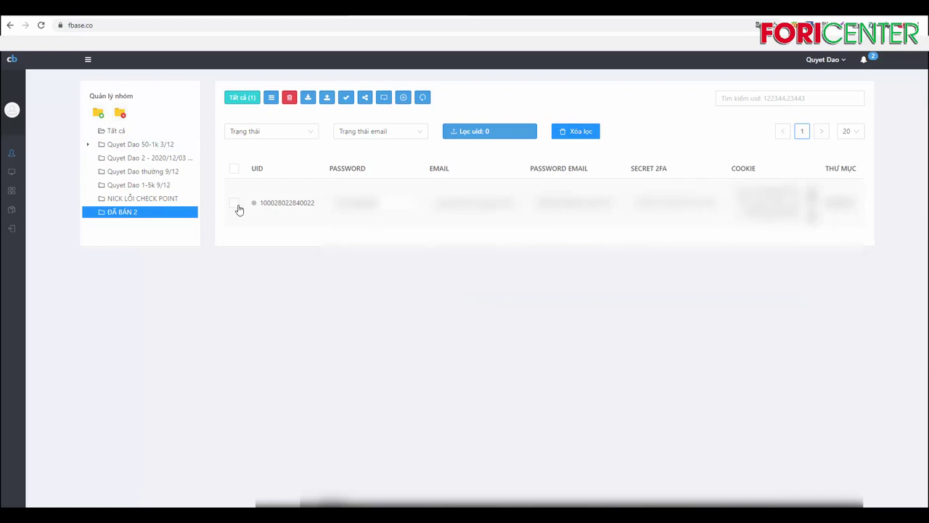
{"action": "left_click", "coordinate": [237, 206]}
{"action": "right_click", "coordinate": [261, 206]}
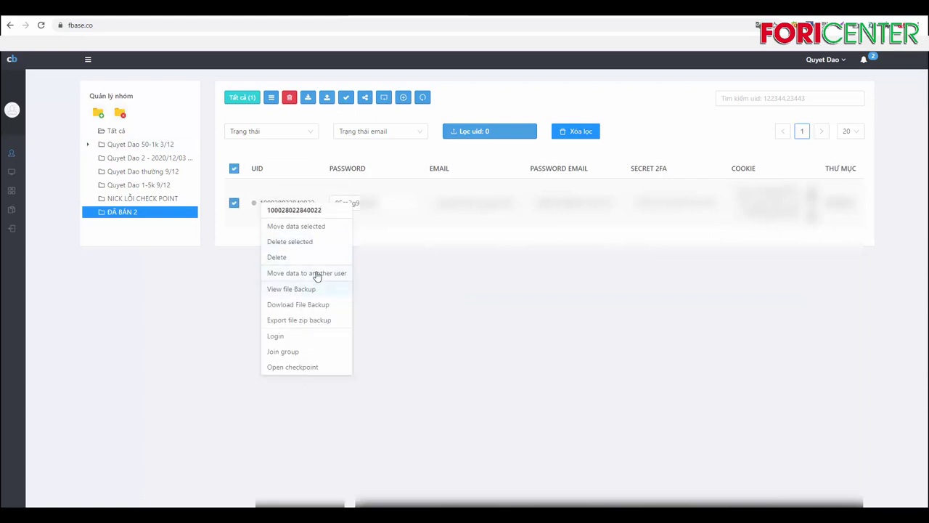
{"action": "left_click", "coordinate": [326, 227]}
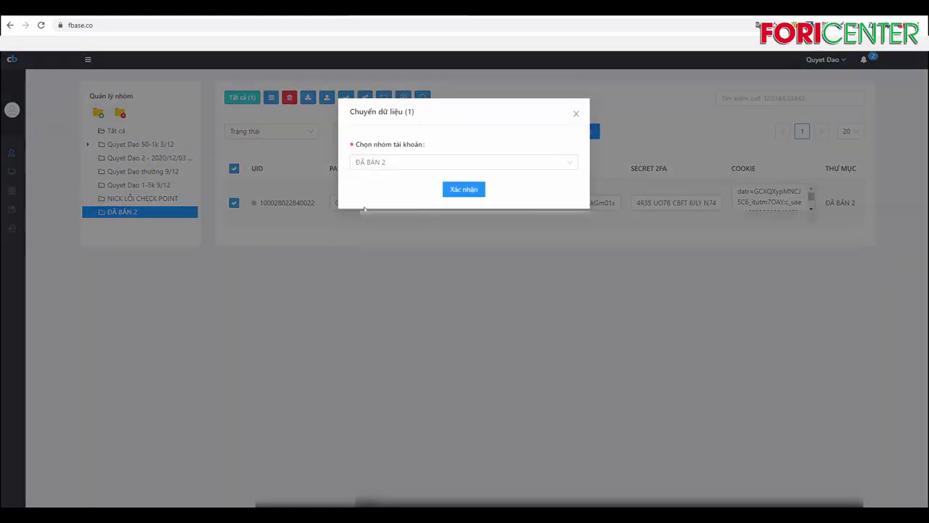
{"action": "left_click", "coordinate": [434, 160]}
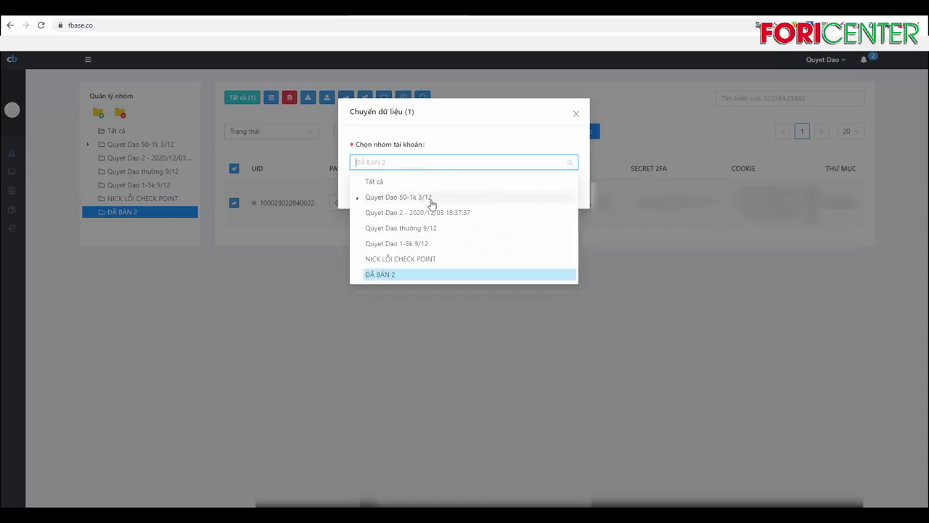
{"action": "left_click", "coordinate": [409, 199]}
{"action": "left_click", "coordinate": [463, 190]}
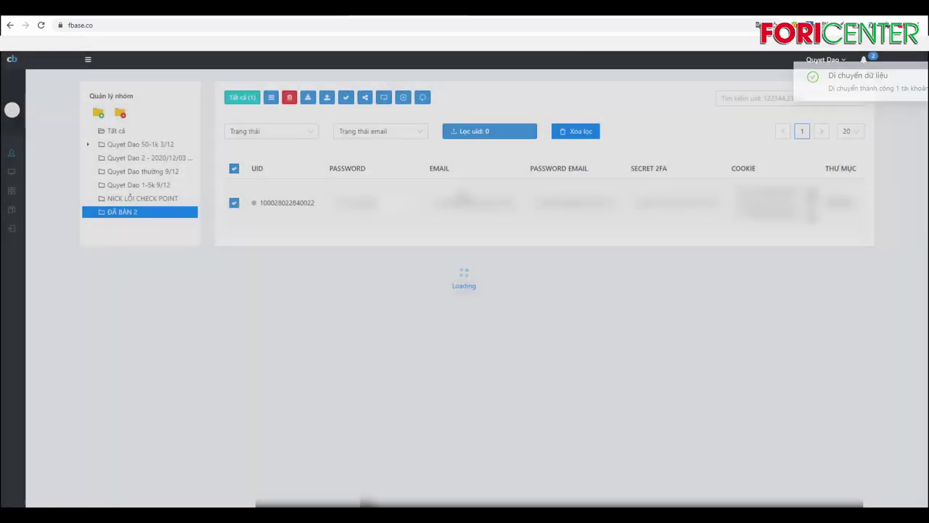
{"action": "left_click", "coordinate": [145, 146]}
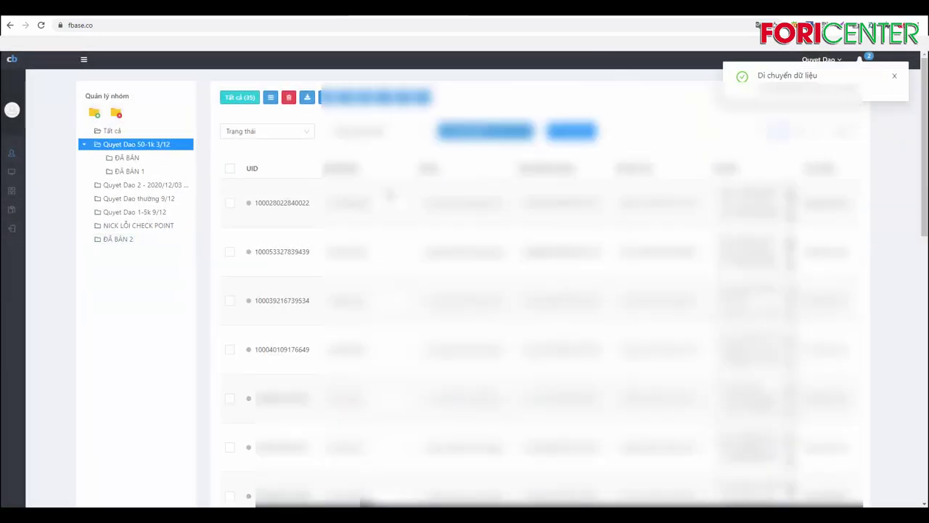
{"action": "scroll", "coordinate": [318, 244], "scroll_direction": "down", "scroll_amount": 2}
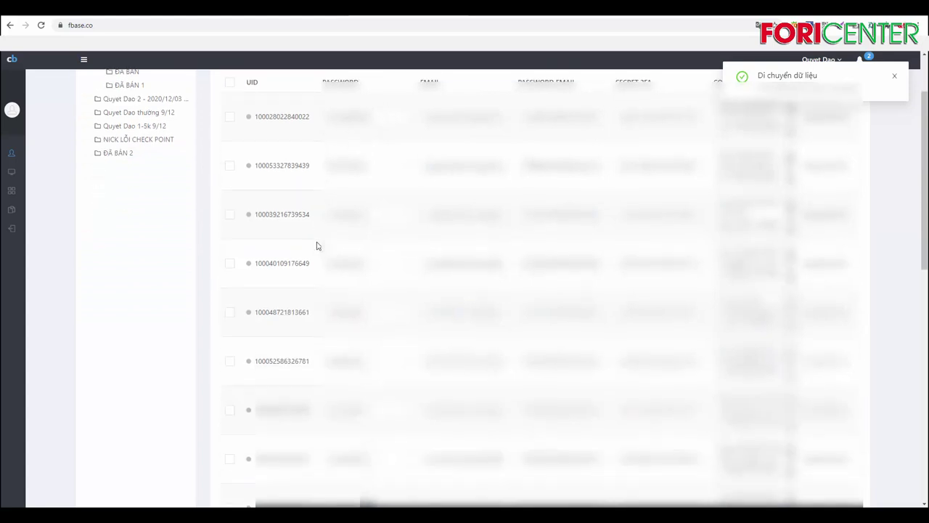
{"action": "scroll", "coordinate": [317, 243], "scroll_direction": "up", "scroll_amount": 2}
{"action": "scroll", "coordinate": [158, 229], "scroll_direction": "down", "scroll_amount": 1}
{"action": "scroll", "coordinate": [158, 229], "scroll_direction": "up", "scroll_amount": 1}
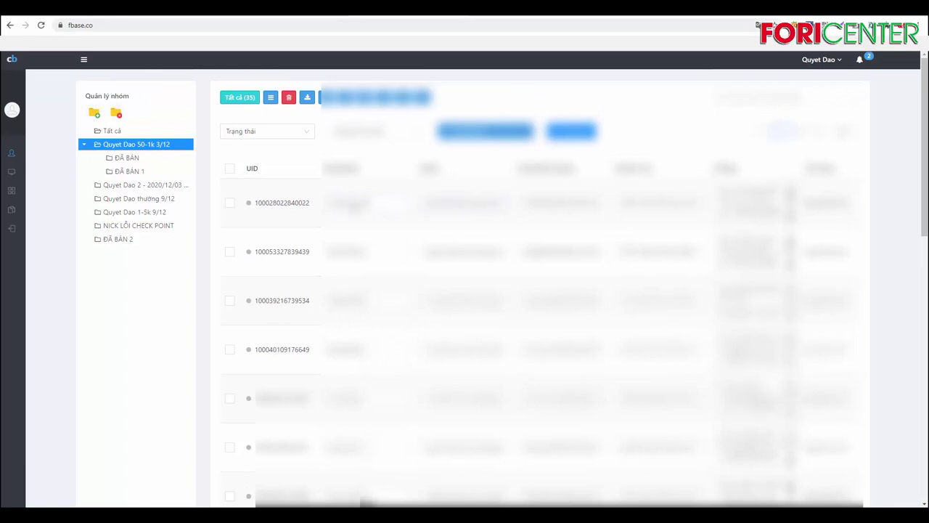
{"action": "left_click", "coordinate": [157, 146]}
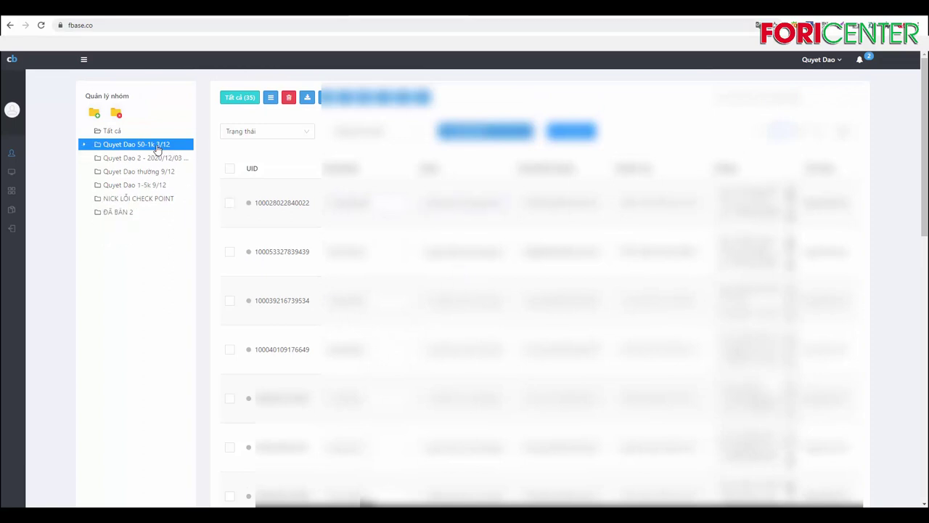
{"action": "left_click", "coordinate": [157, 147]}
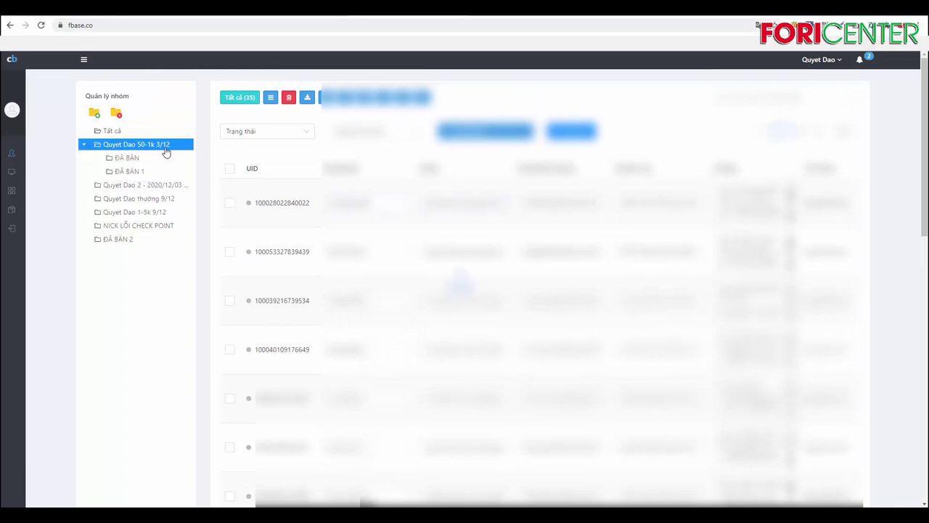
- Tick the checkboxes of the first ten UID rows in the account list
{"action": "left_click", "coordinate": [230, 205]}
{"action": "left_click", "coordinate": [230, 252]}
{"action": "left_click", "coordinate": [231, 301]}
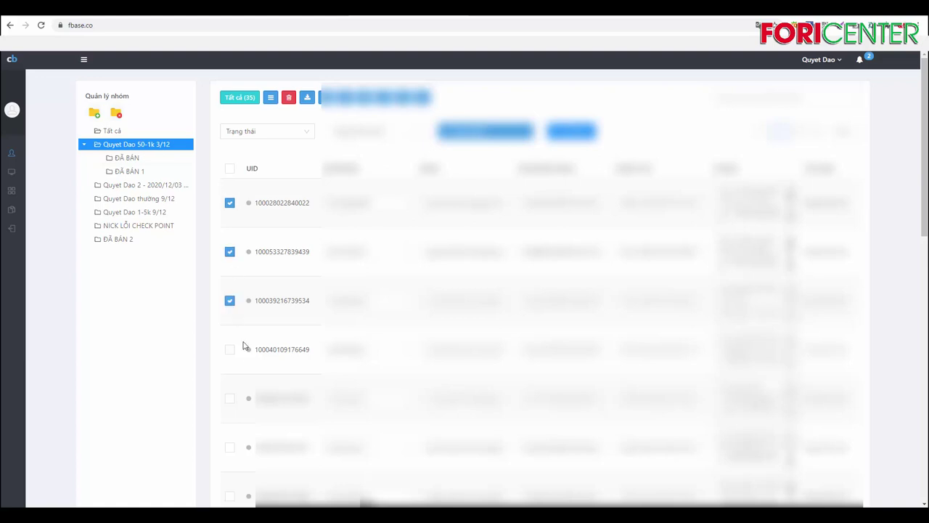
{"action": "left_click", "coordinate": [230, 351]}
{"action": "left_click", "coordinate": [229, 399]}
{"action": "scroll", "coordinate": [236, 444], "scroll_direction": "down", "scroll_amount": 3}
{"action": "left_click", "coordinate": [230, 206]}
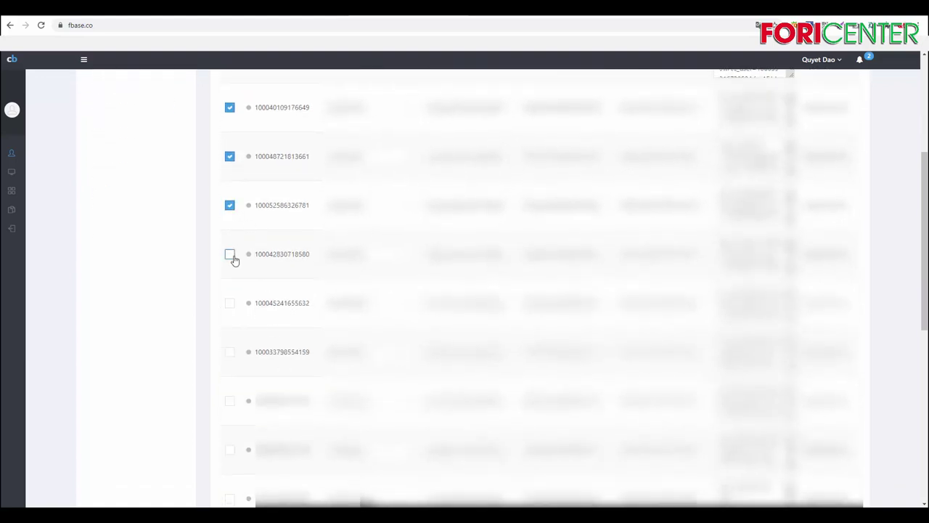
{"action": "left_click", "coordinate": [230, 254]}
{"action": "left_click", "coordinate": [230, 303]}
{"action": "left_click", "coordinate": [230, 351]}
{"action": "left_click", "coordinate": [229, 400]}
{"action": "scroll", "coordinate": [293, 383], "scroll_direction": "up", "scroll_amount": 3}
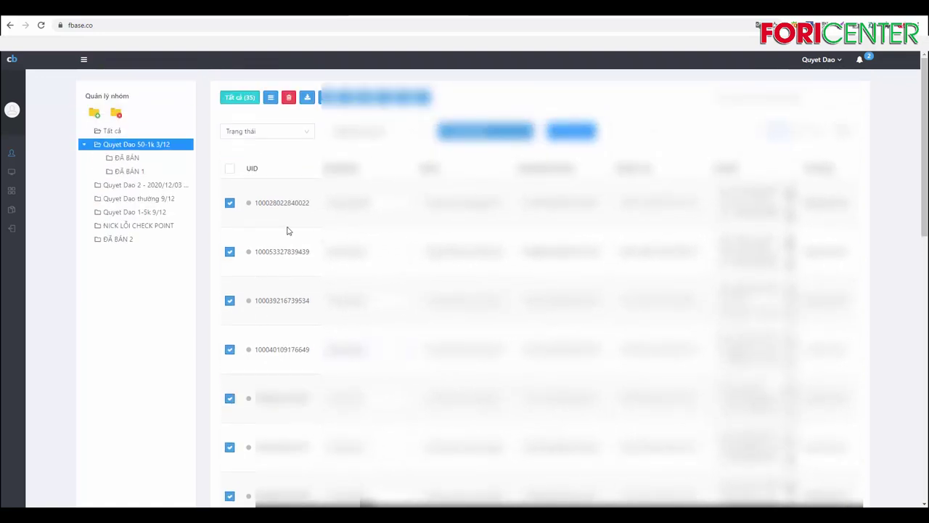
- Transfer the ten ticked accounts with Move data to another user, pasting the recipient's username and confirming
{"action": "right_click", "coordinate": [282, 252]}
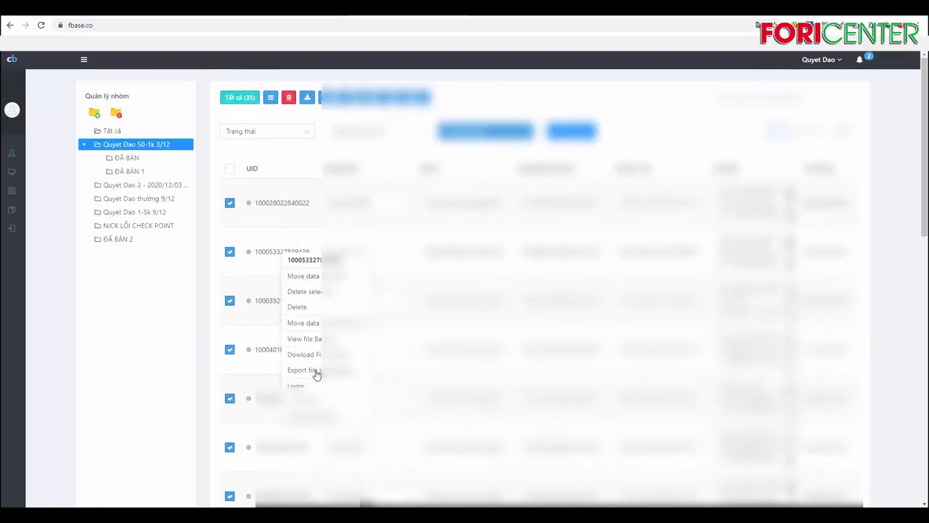
{"action": "left_click", "coordinate": [347, 327]}
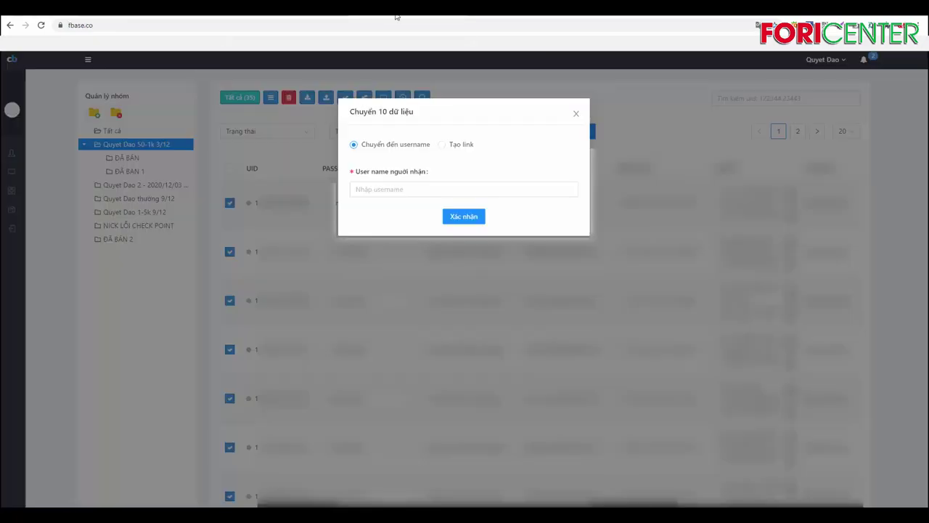
{"action": "left_click", "coordinate": [403, 190]}
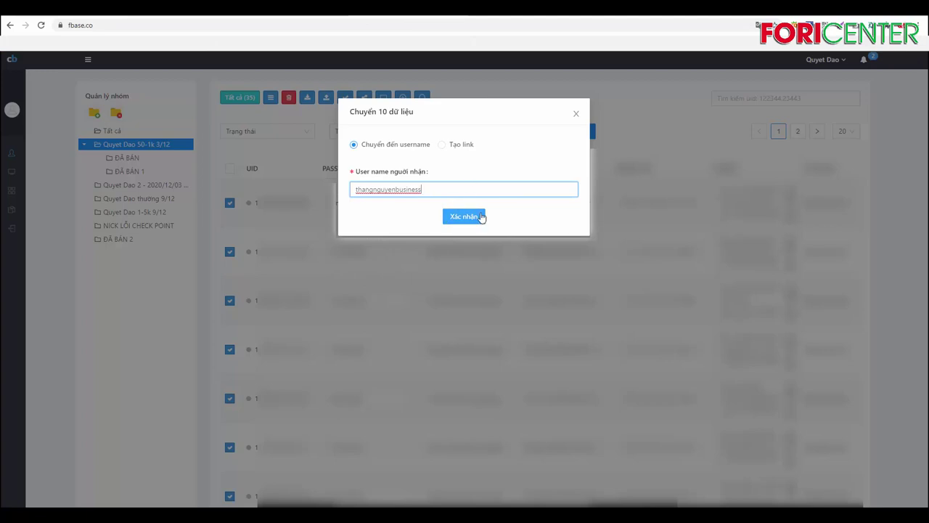
{"action": "left_click", "coordinate": [479, 217]}
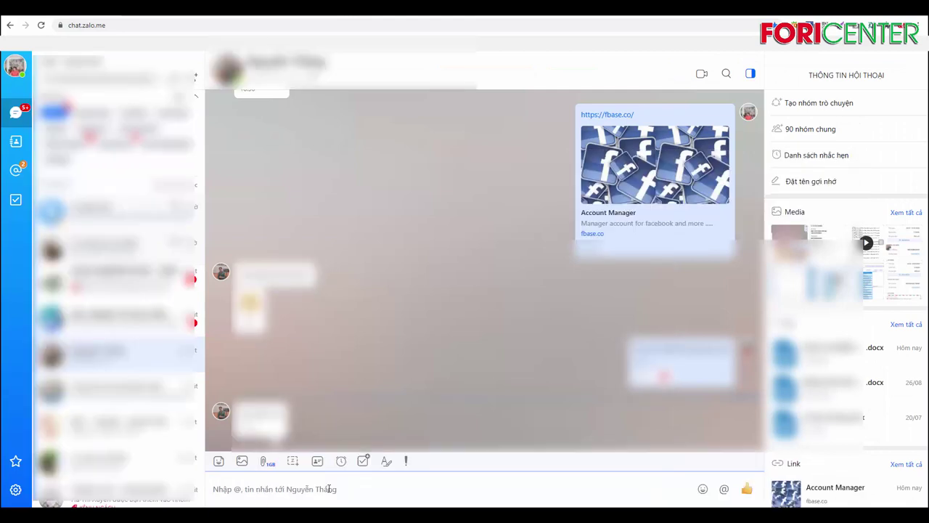
- Send three Zalo messages: 'bạn ơi', 'đế xem kết quả', and 'rồi chụp màn qua đây'
{"action": "type", "text": "B"}
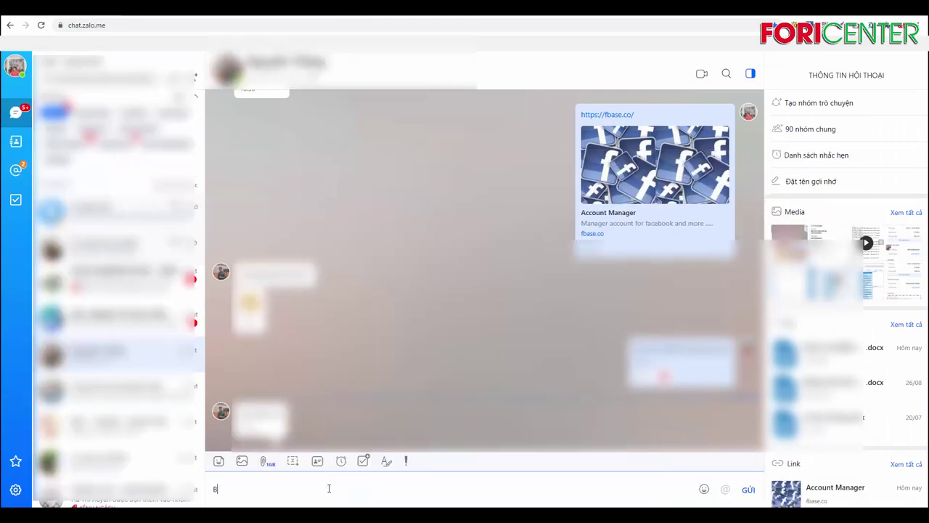
{"action": "type", "text": "ẠN"}
{"action": "key", "text": "BackSpace"}
{"action": "key", "text": "BackSpace"}
{"action": "key", "text": "BackSpace"}
{"action": "type", "text": "bạn ơi"}
{"action": "key", "text": "Return"}
{"action": "type", "text": "đế"}
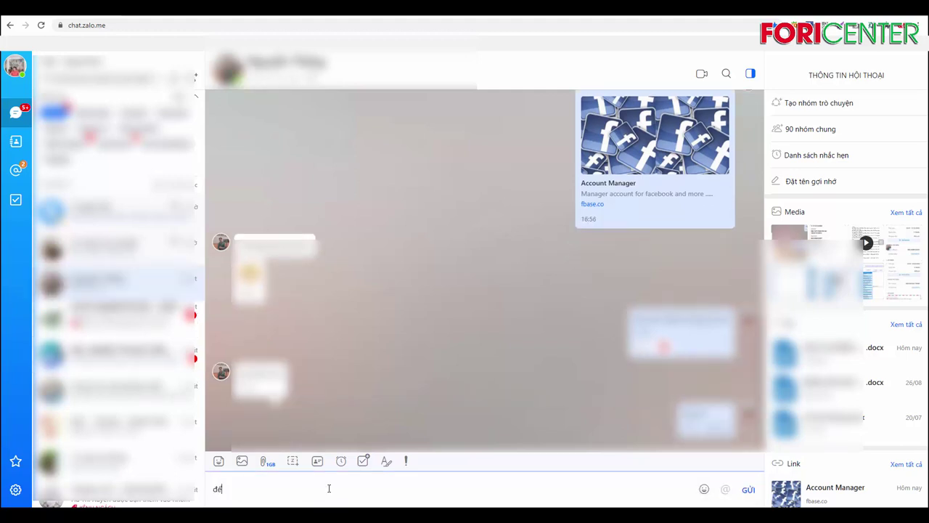
{"action": "type", "text": " xem kết"}
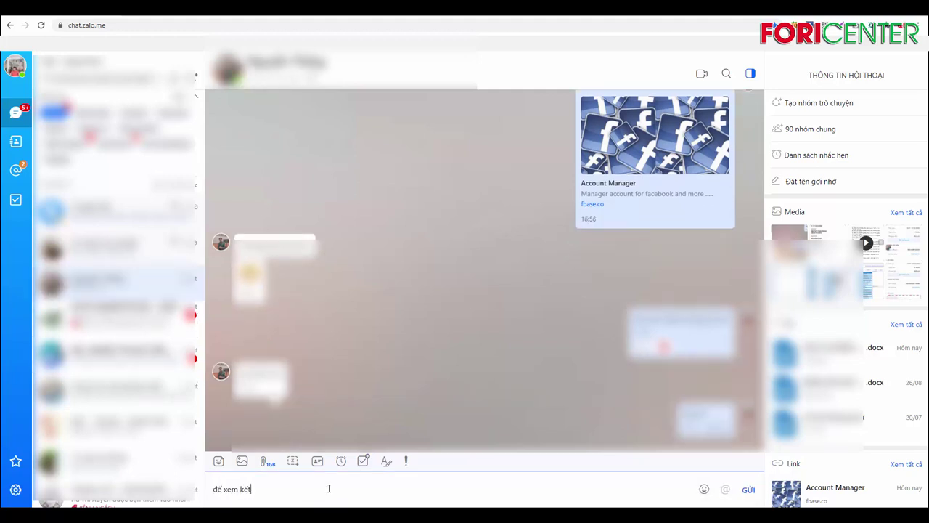
{"action": "type", "text": " quả n"}
{"action": "key", "text": "Return"}
{"action": "type", "text": "rồi c"}
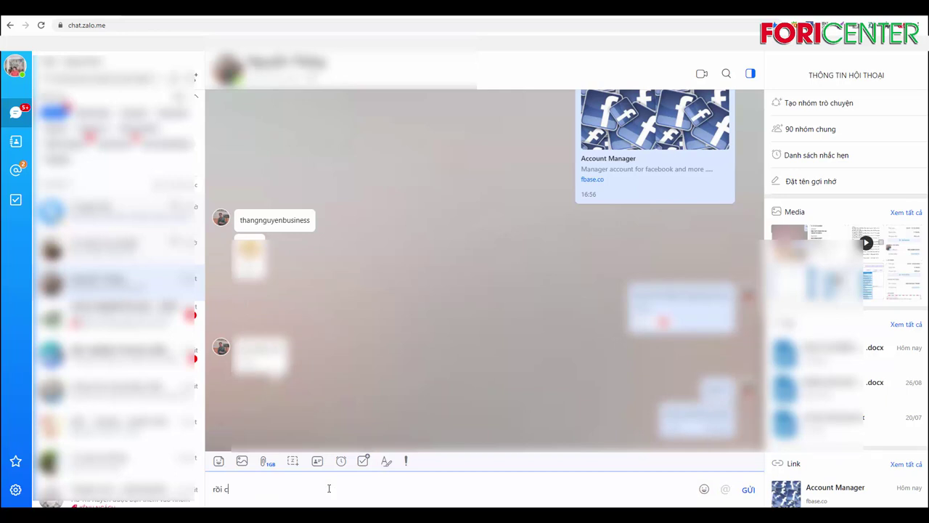
{"action": "type", "text": "hụp màn qua đây"}
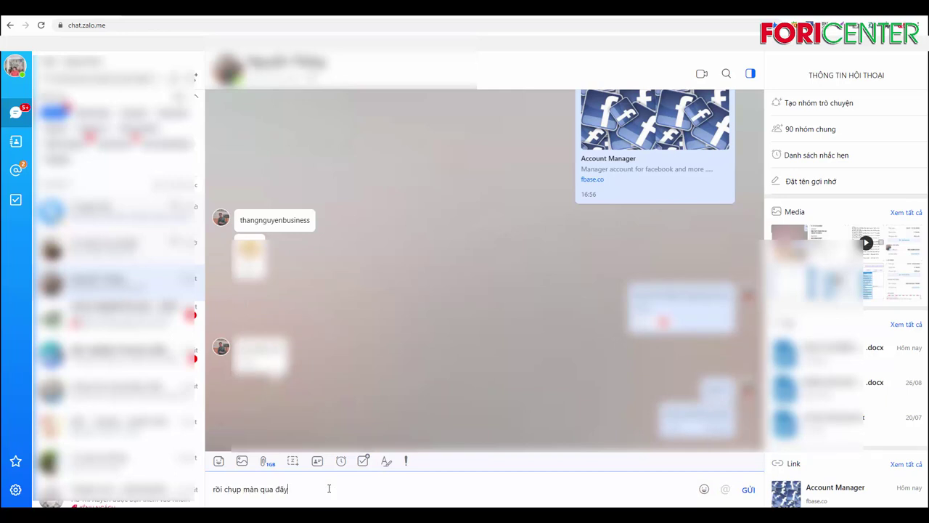
{"action": "key", "text": "Return"}
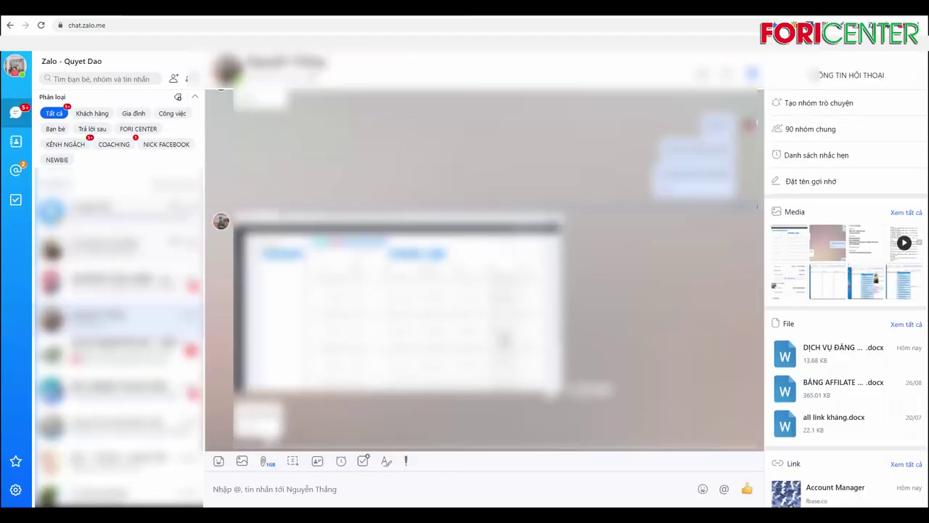
{"action": "scroll", "coordinate": [505, 341], "scroll_direction": "up", "scroll_amount": 2}
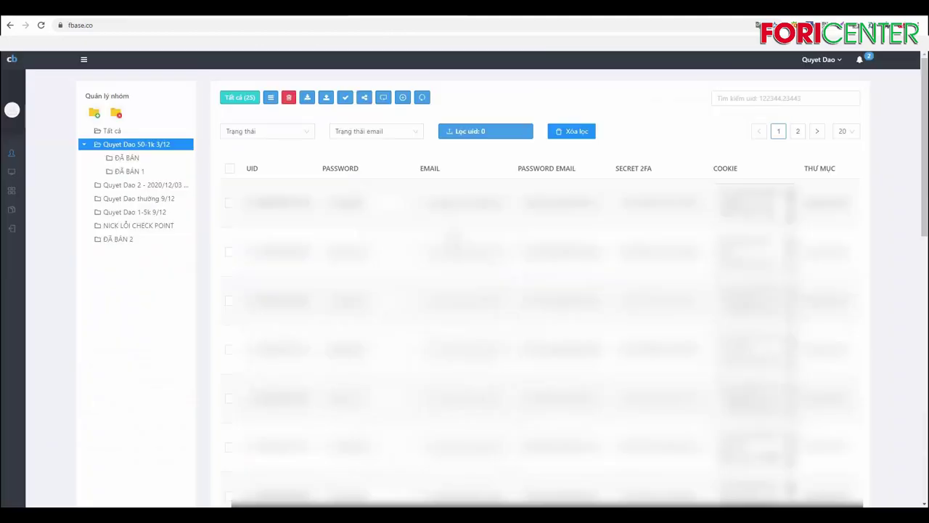